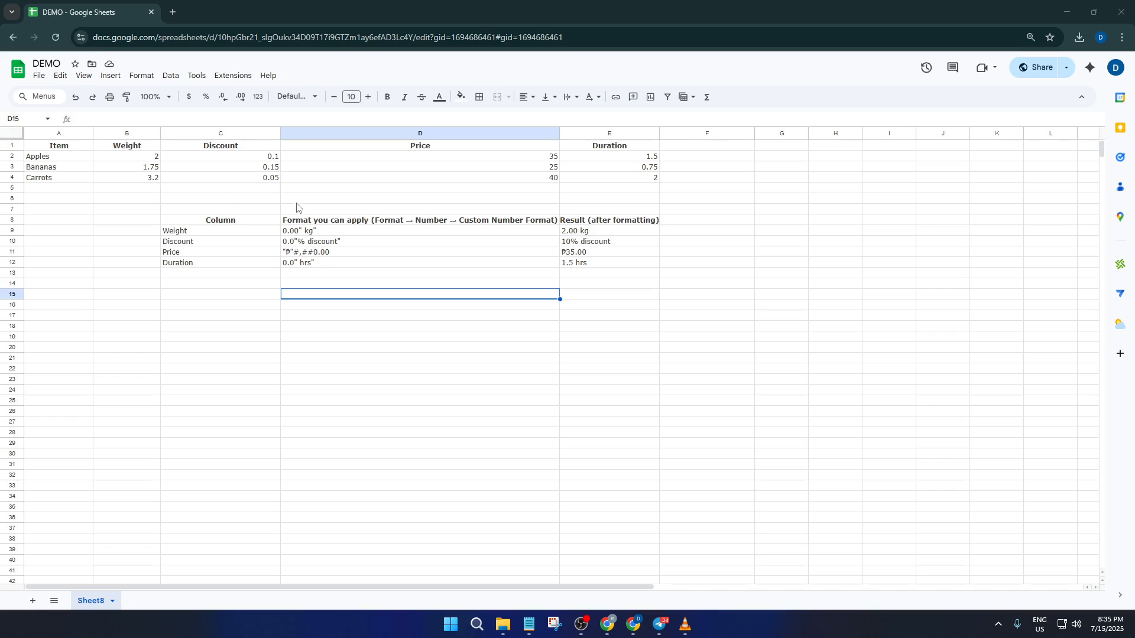
- Apply the custom number format 0.00" kg", copied from cell D9, to the Weight values in B2:B4
click(324, 232)
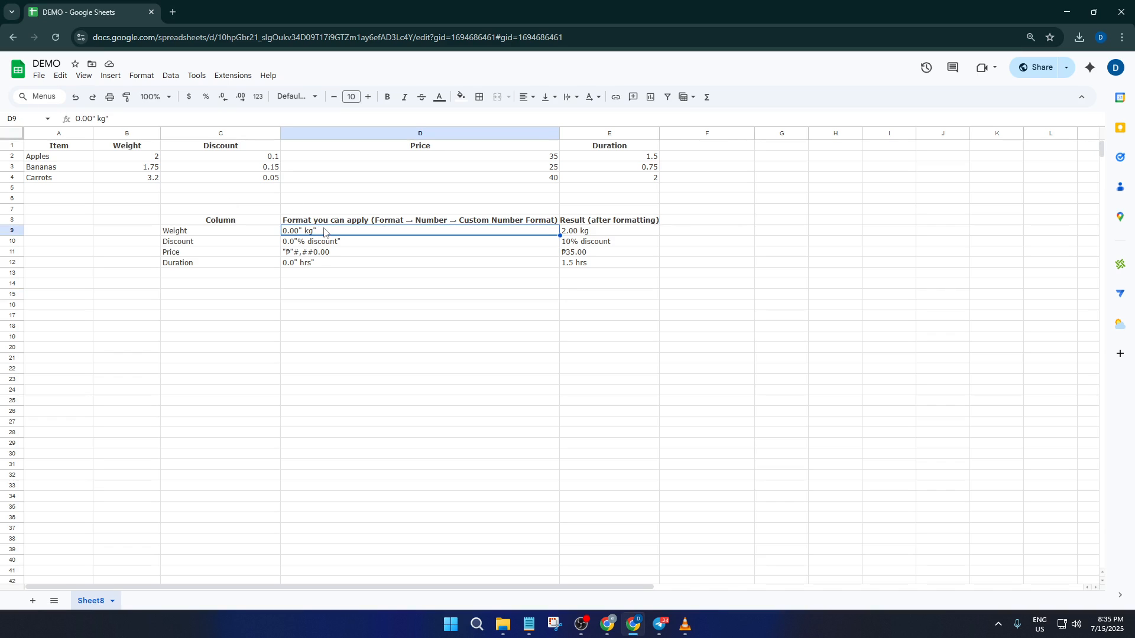
key(ctrl+c)
click(150, 158)
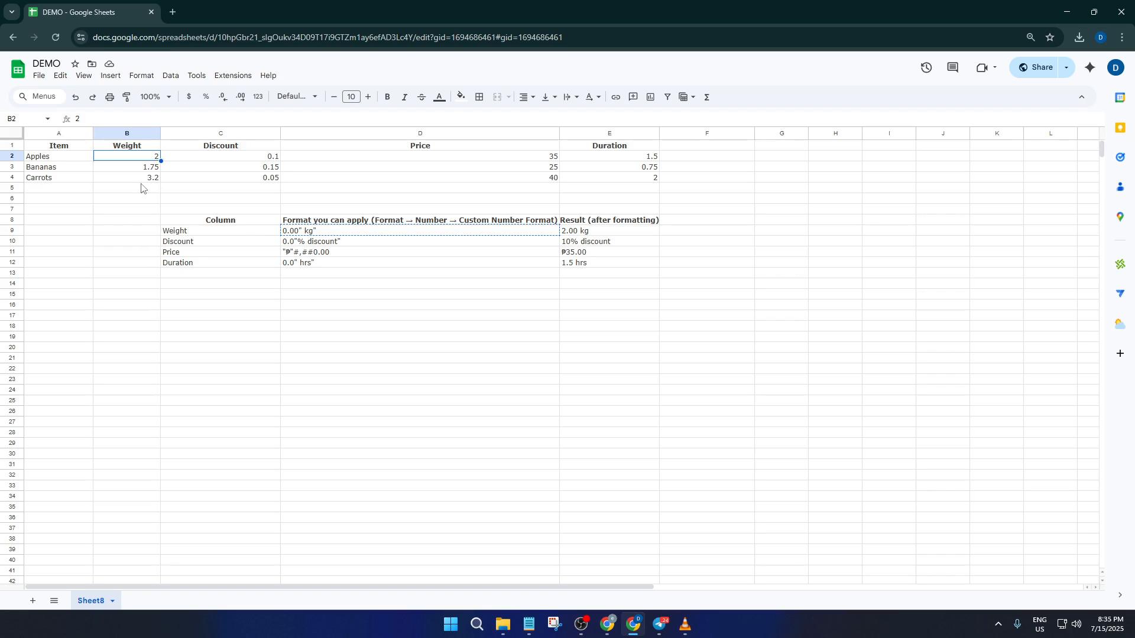
click(140, 182)
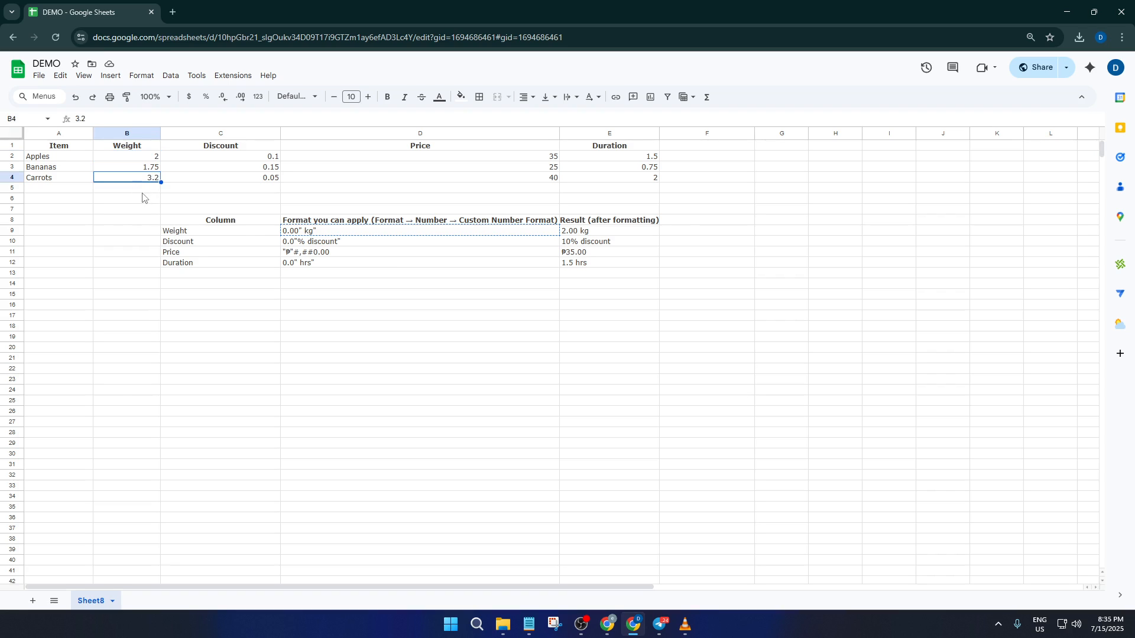
click(144, 193)
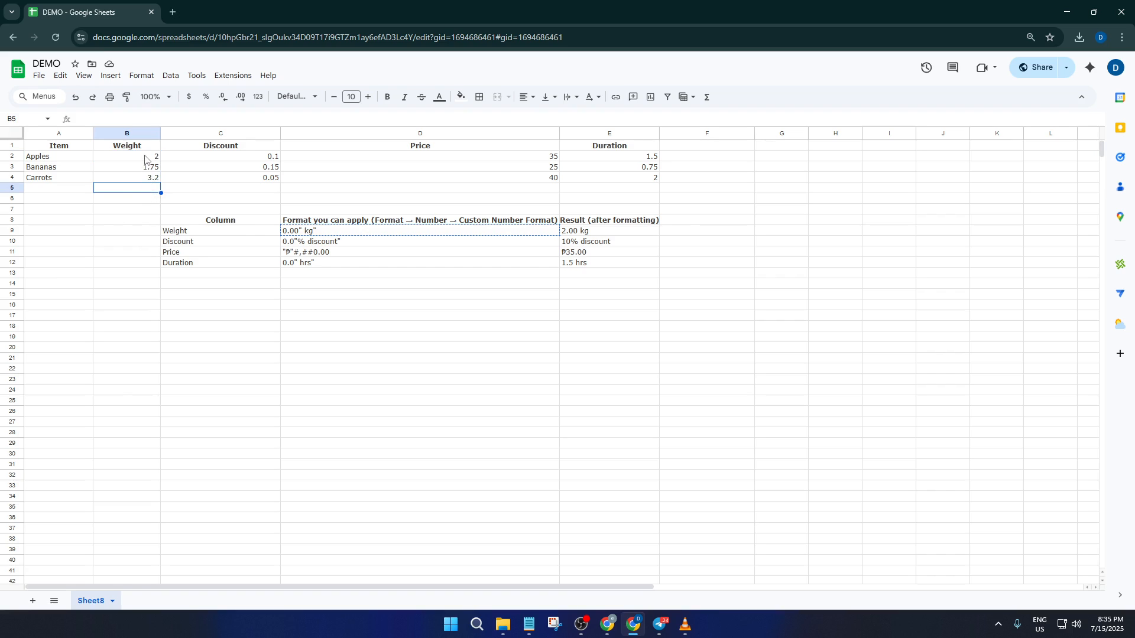
drag(143, 159, 150, 180)
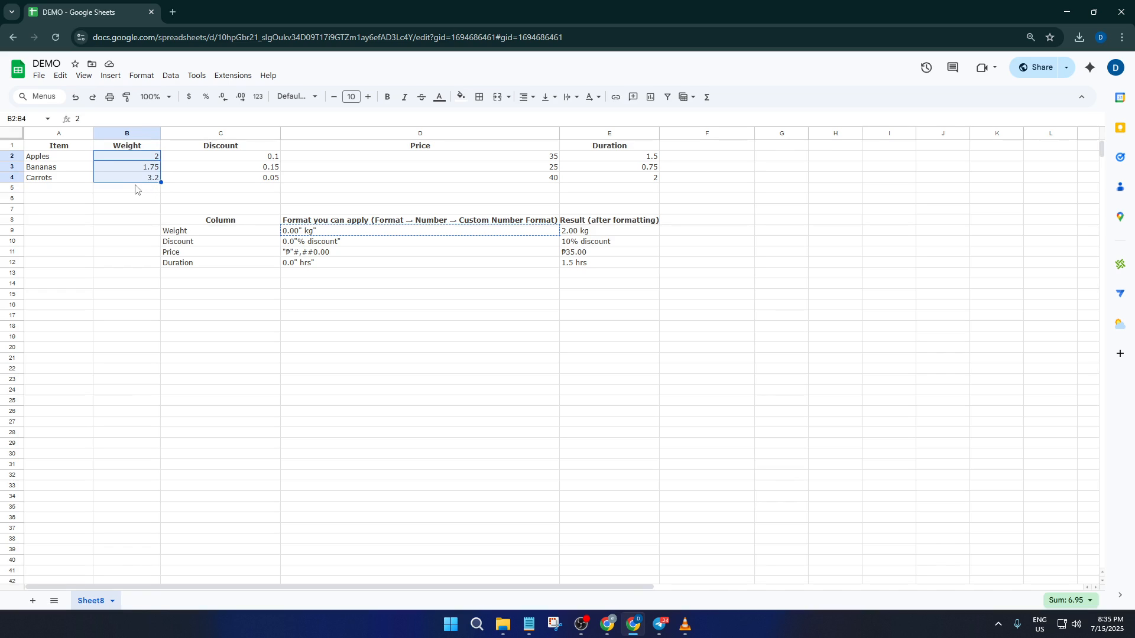
click(144, 77)
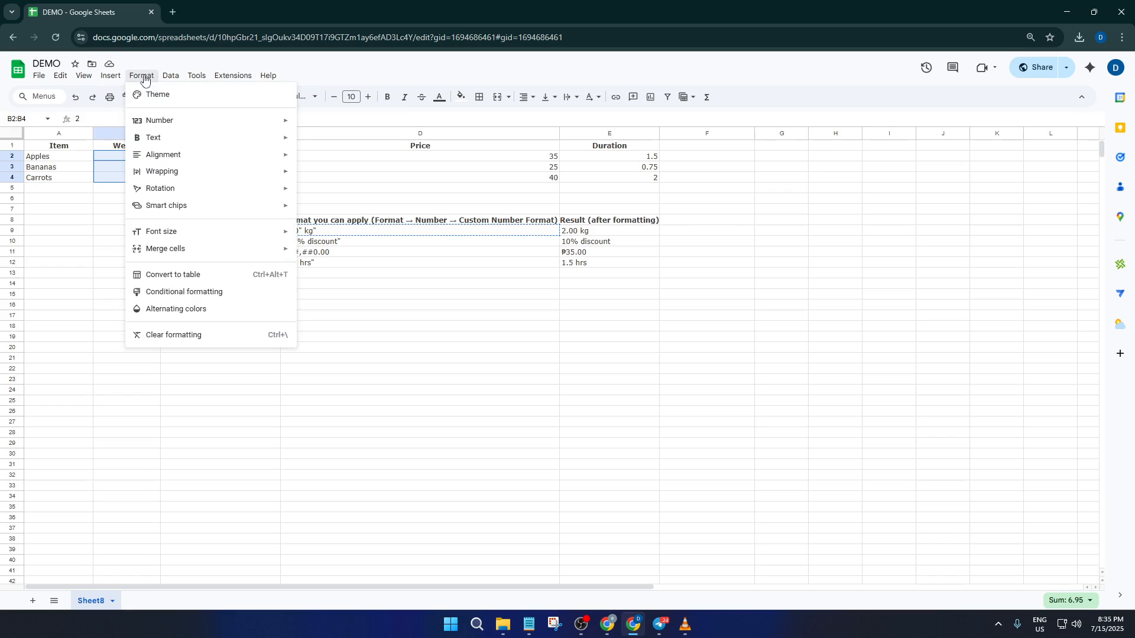
mouse_move(180, 119)
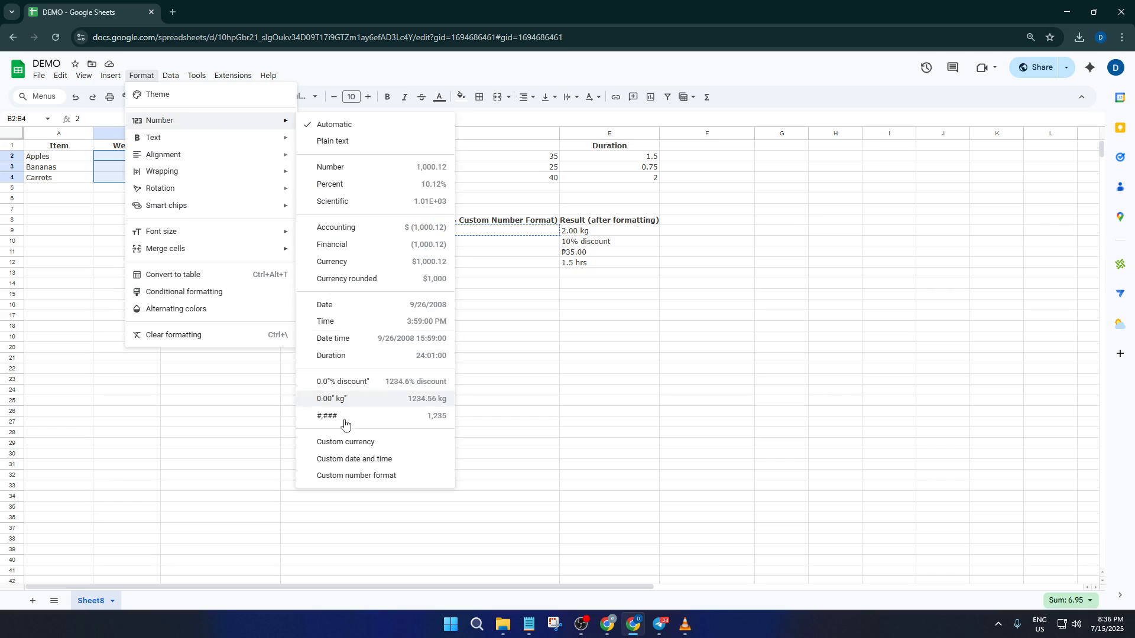
click(357, 476)
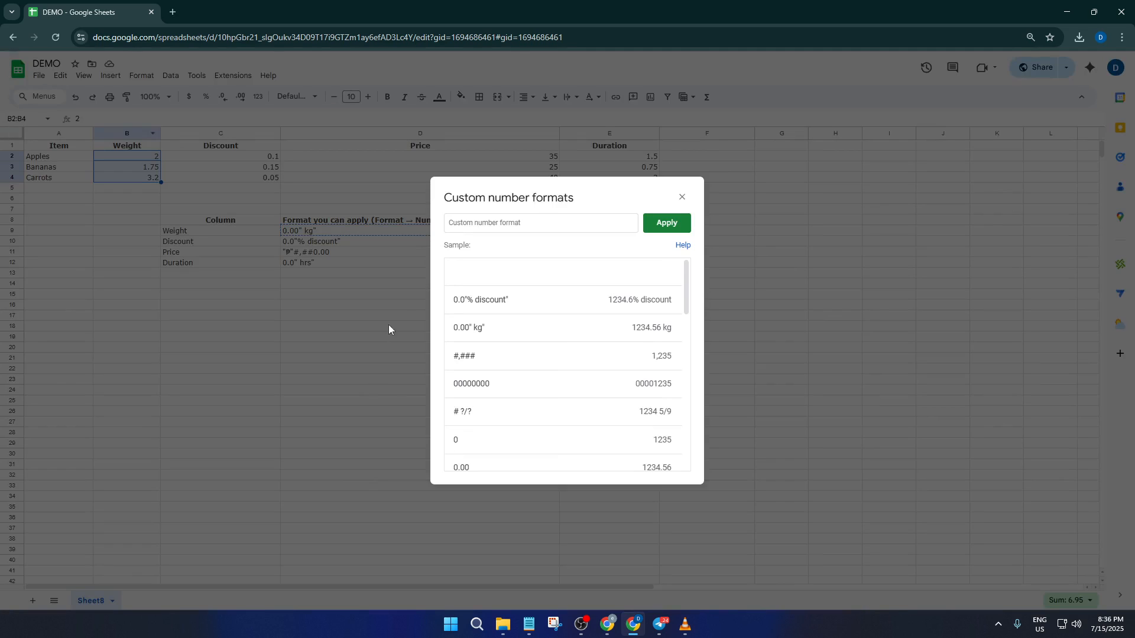
click(550, 223)
key(ctrl+v)
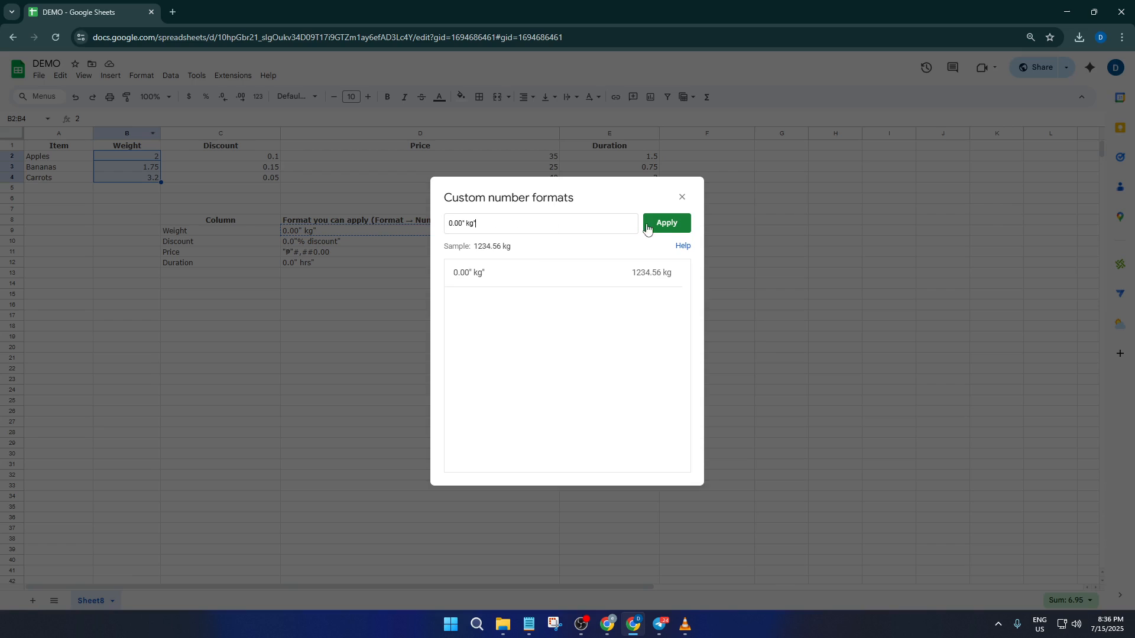
click(666, 224)
click(667, 223)
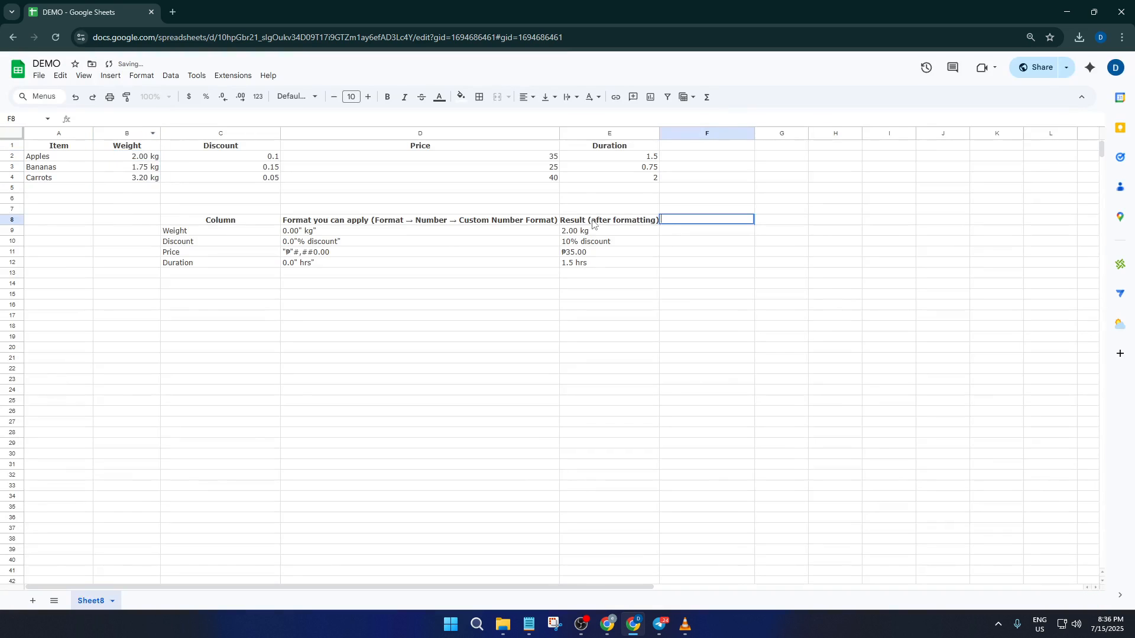
click(126, 189)
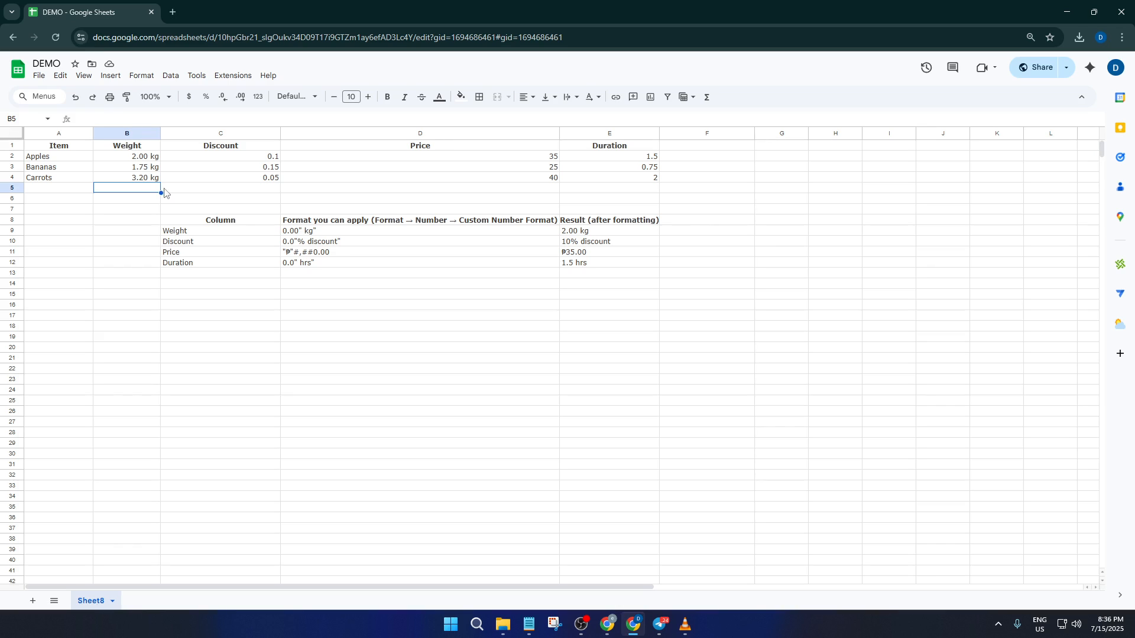
- Apply the custom number format 0.0"% discount", copied from cell D10, to the Discount values in C2:C4
click(326, 244)
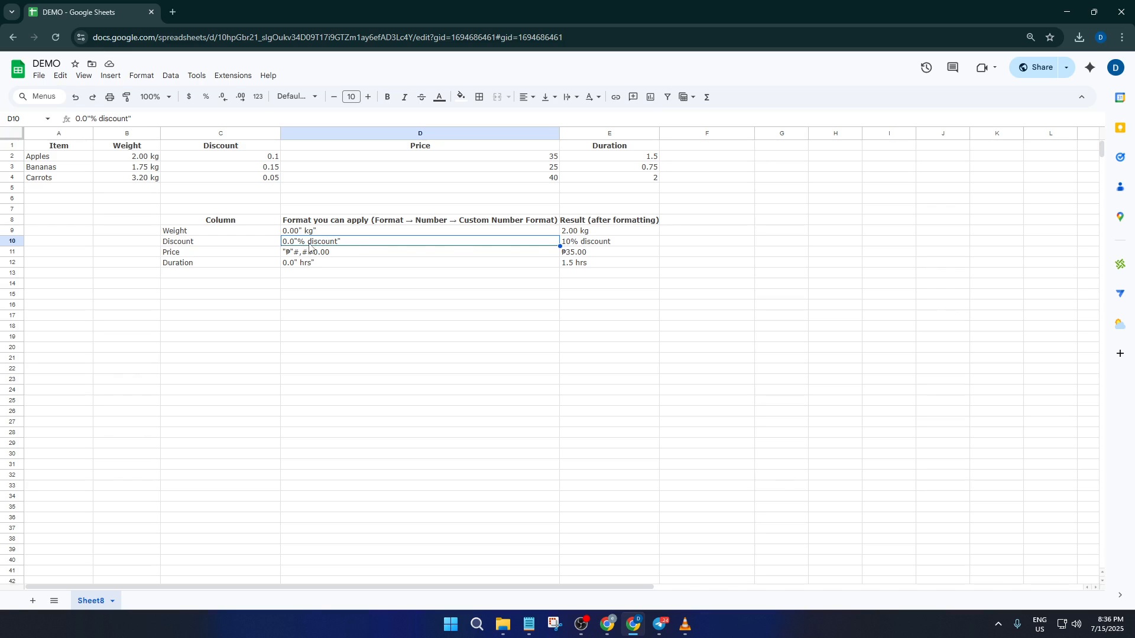
key(ctrl+c)
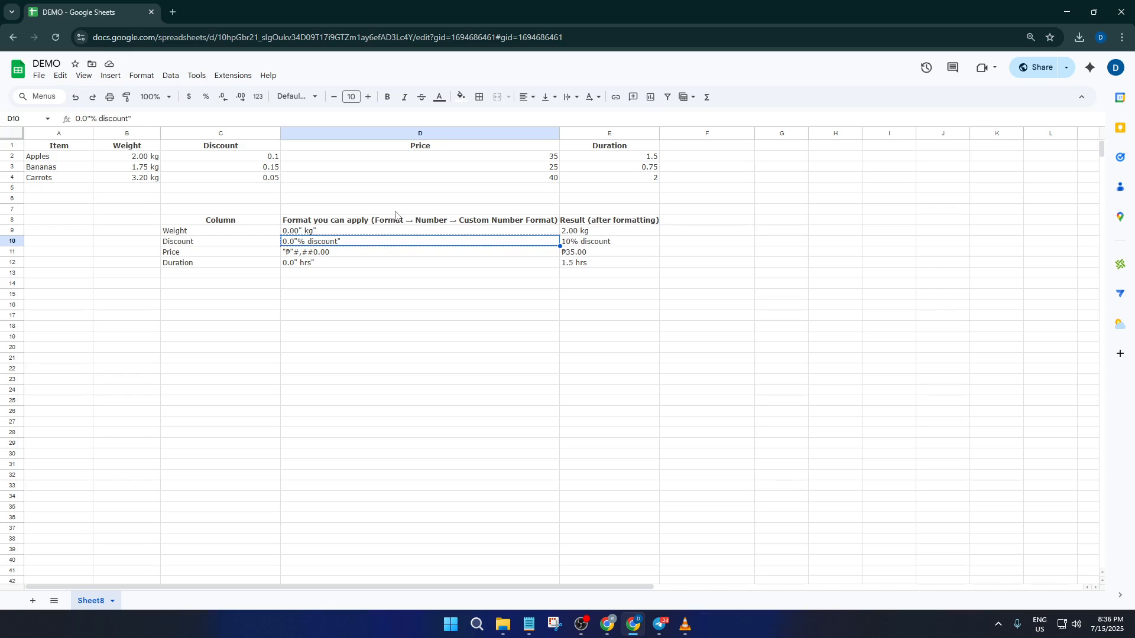
click(271, 158)
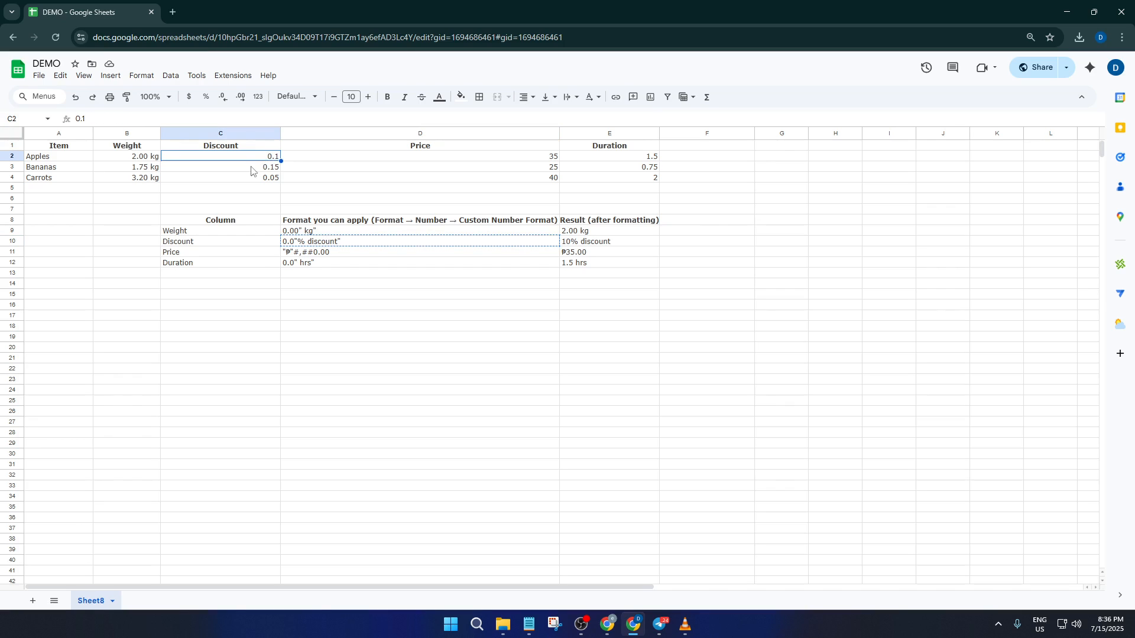
click(247, 168)
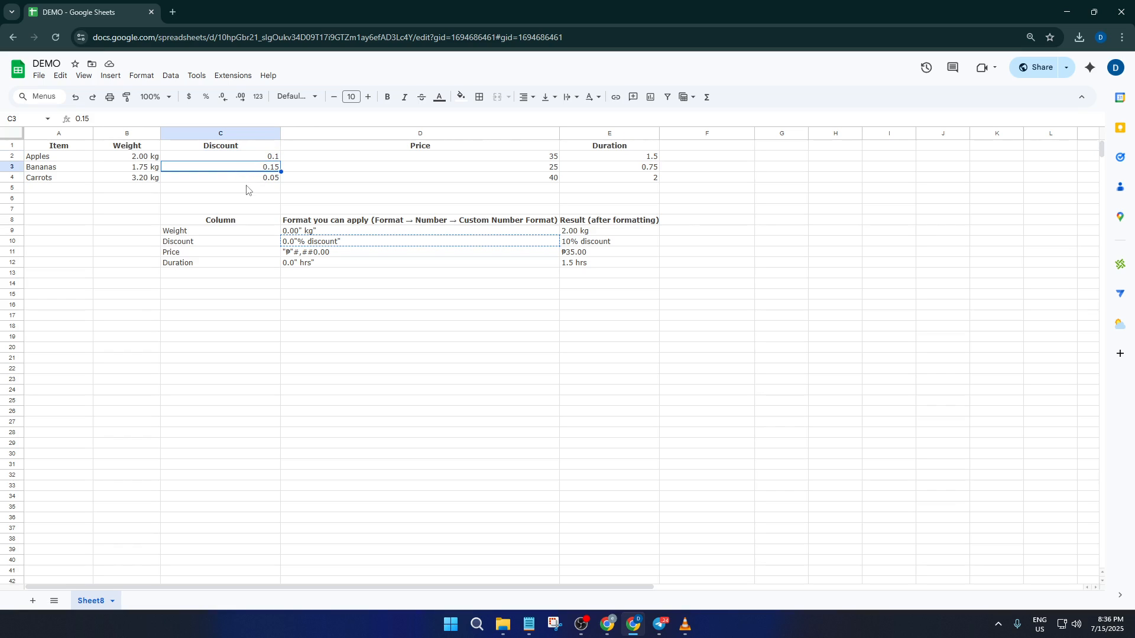
drag(251, 158, 253, 181)
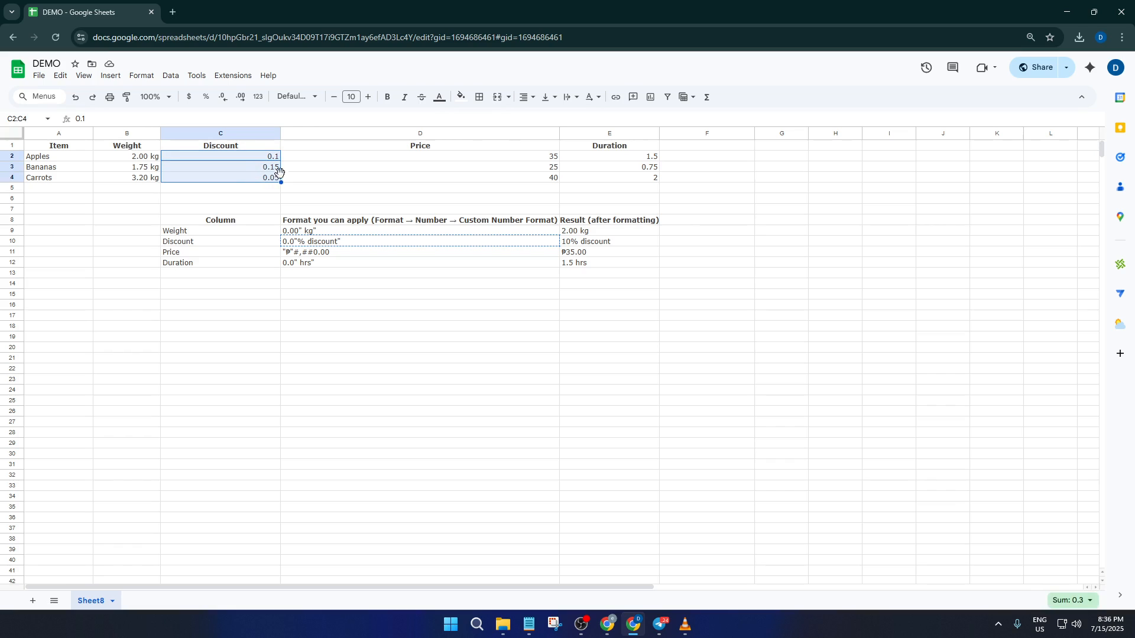
click(142, 75)
click(170, 75)
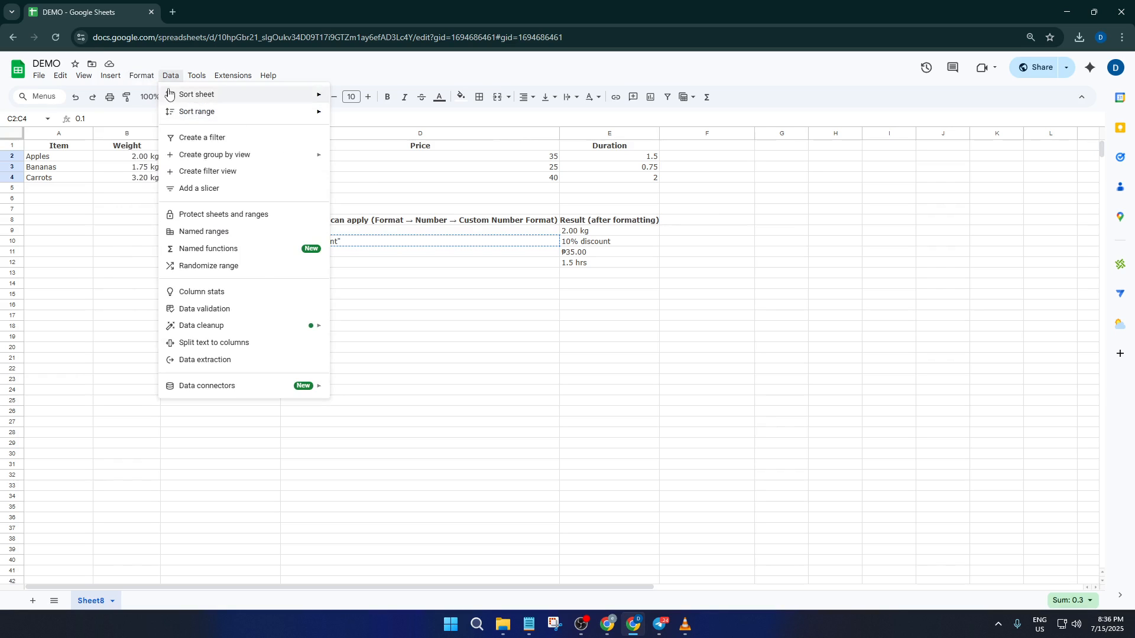
click(142, 75)
mouse_move(249, 122)
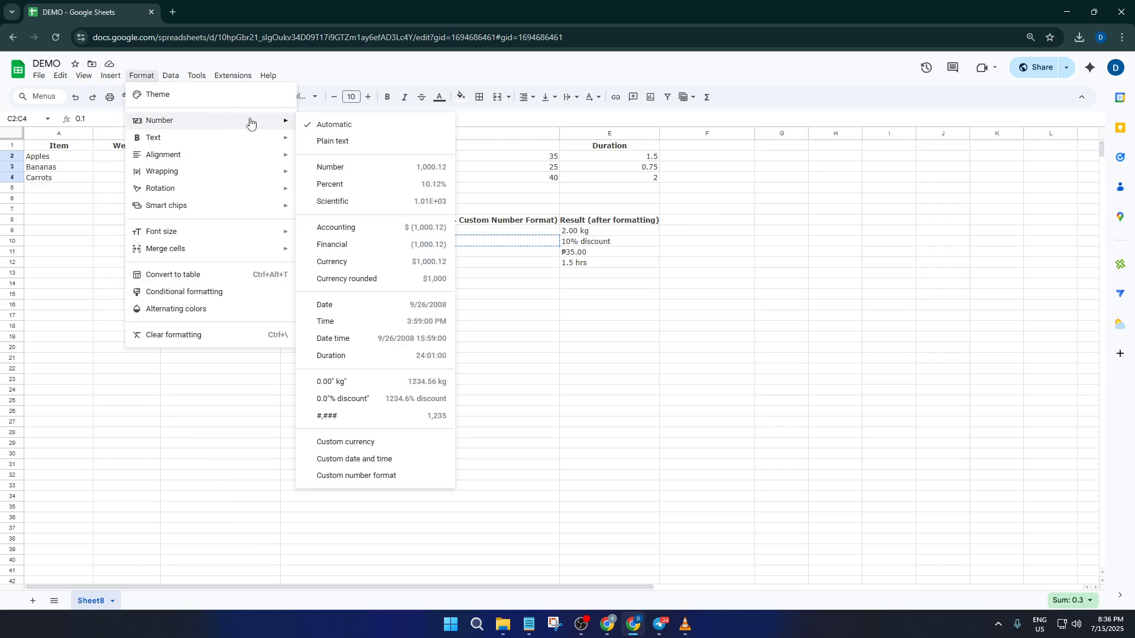
click(383, 476)
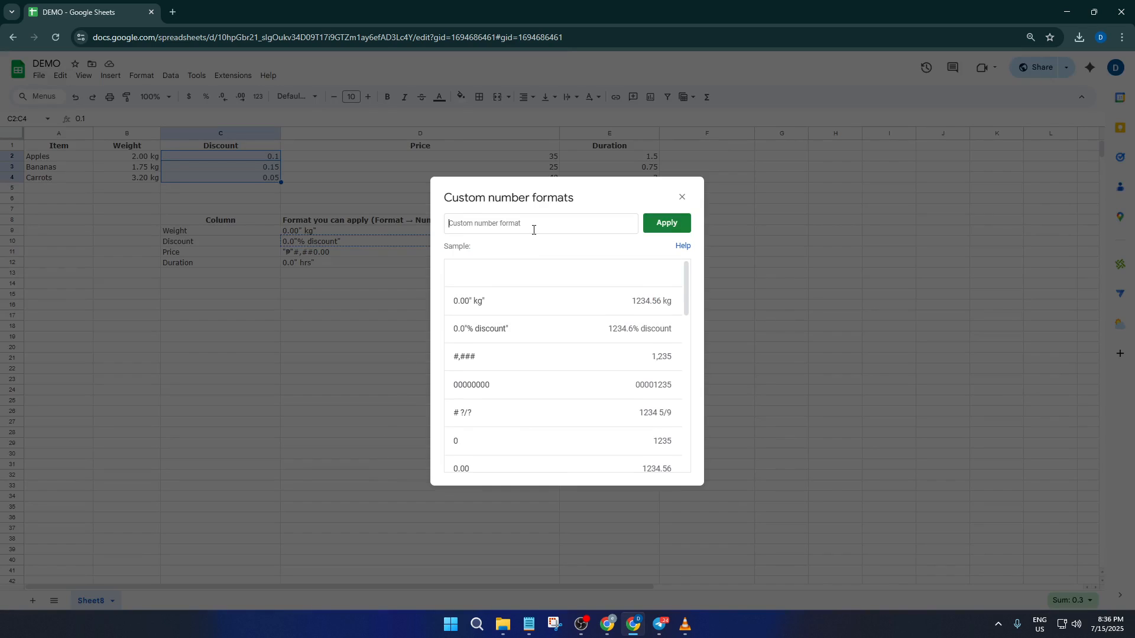
key(ctrl+v)
click(667, 223)
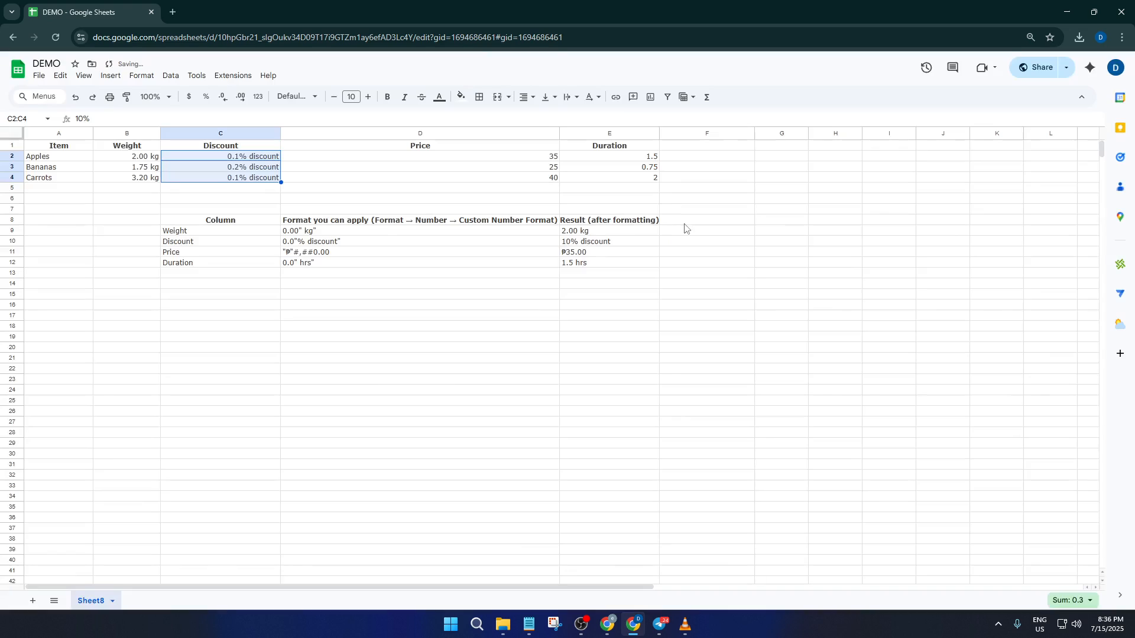
click(341, 179)
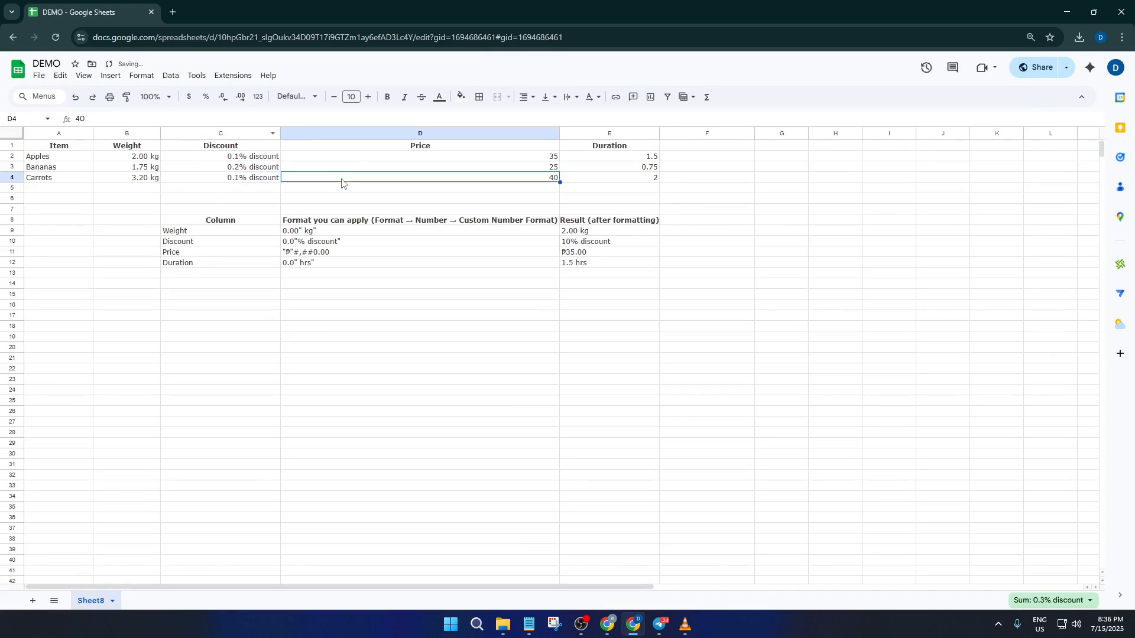
- Apply the custom number format "₱"#,##0.00, copied from cell D11, to the Price values in D2:D4
click(353, 251)
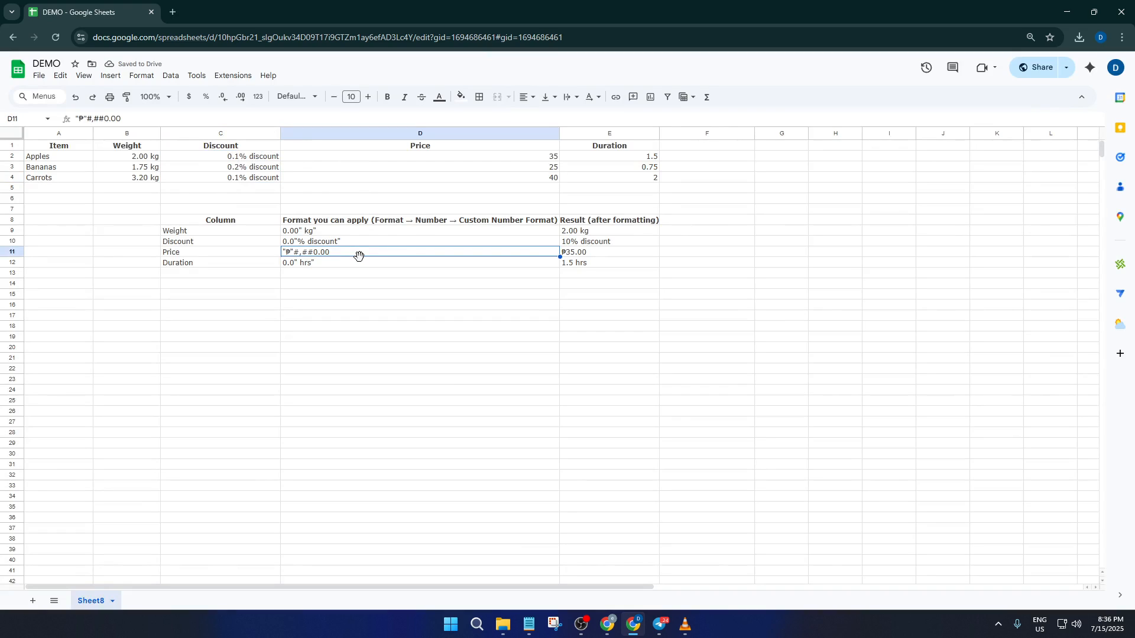
key(ctrl+c)
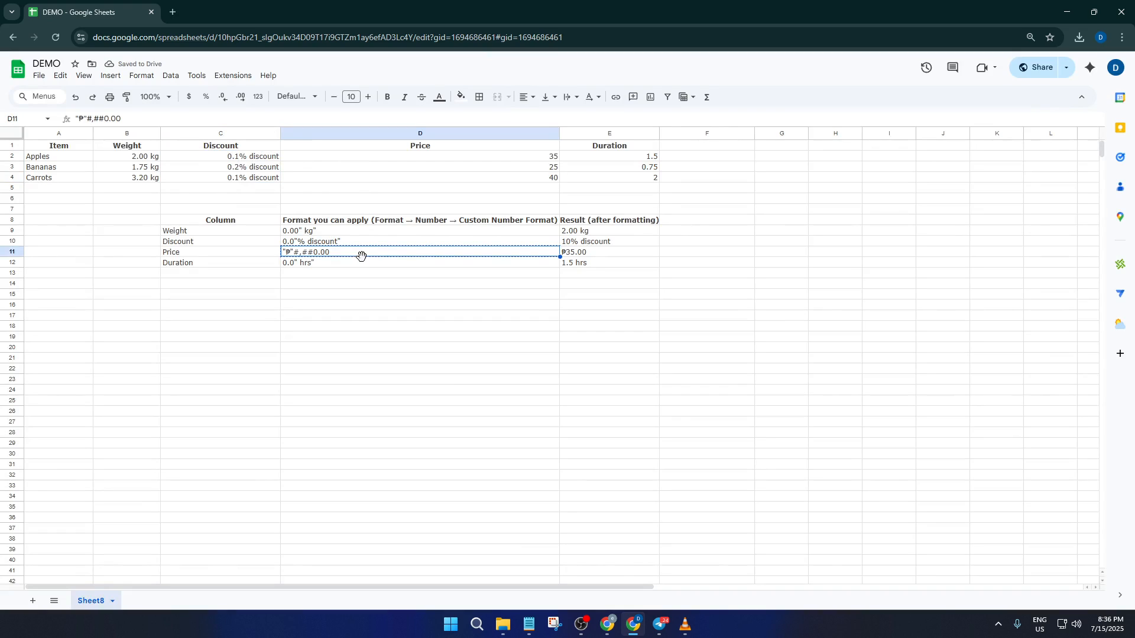
click(447, 160)
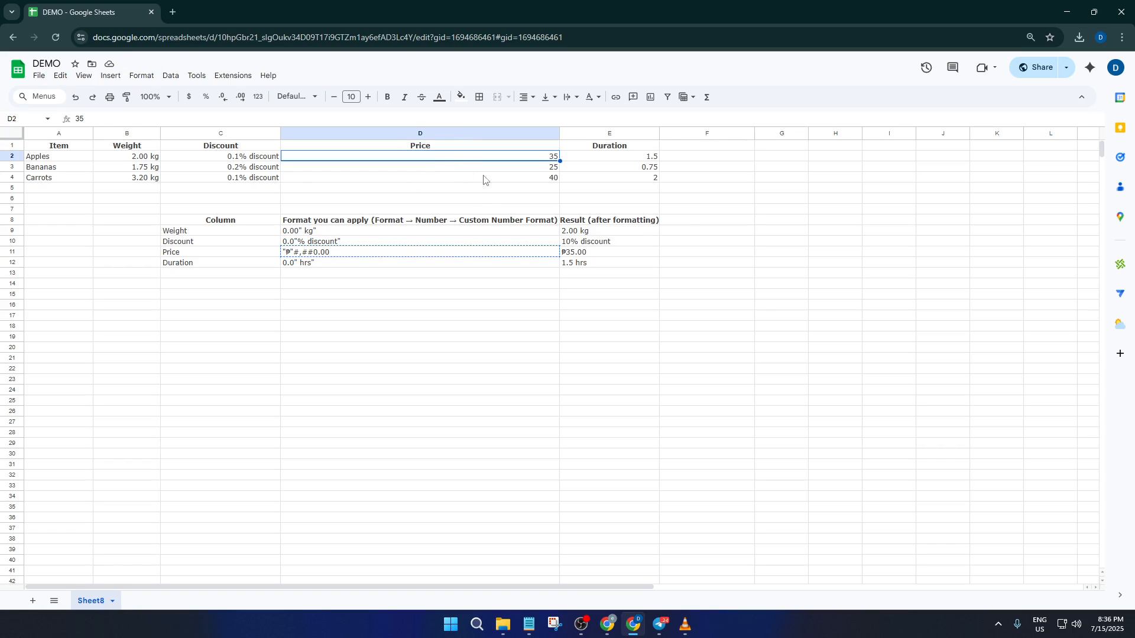
click(519, 177)
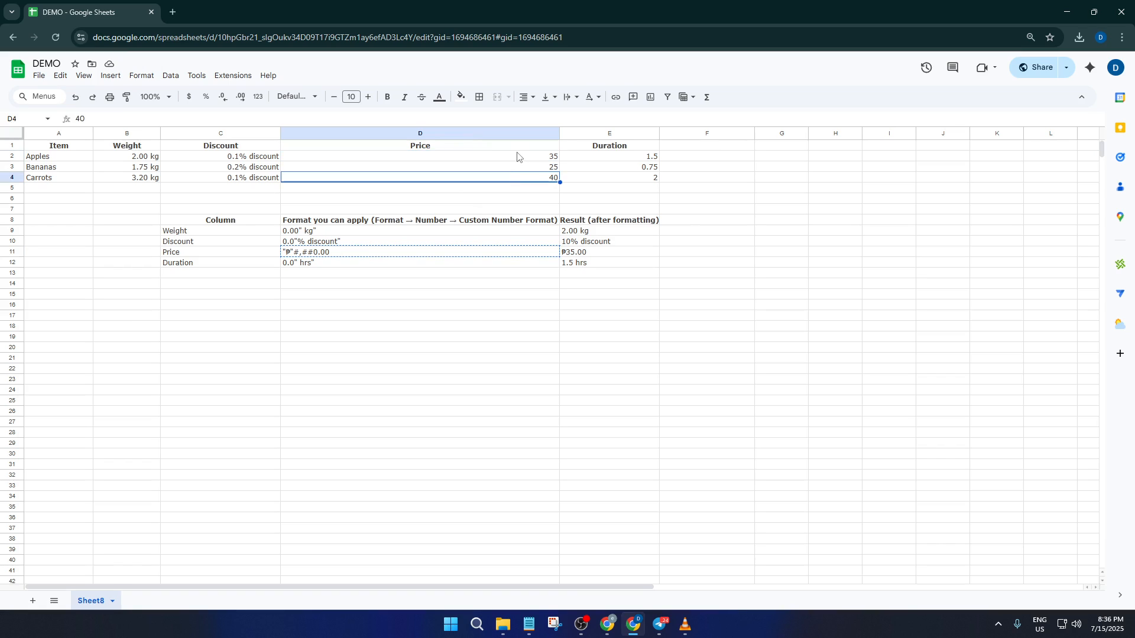
drag(517, 158, 517, 179)
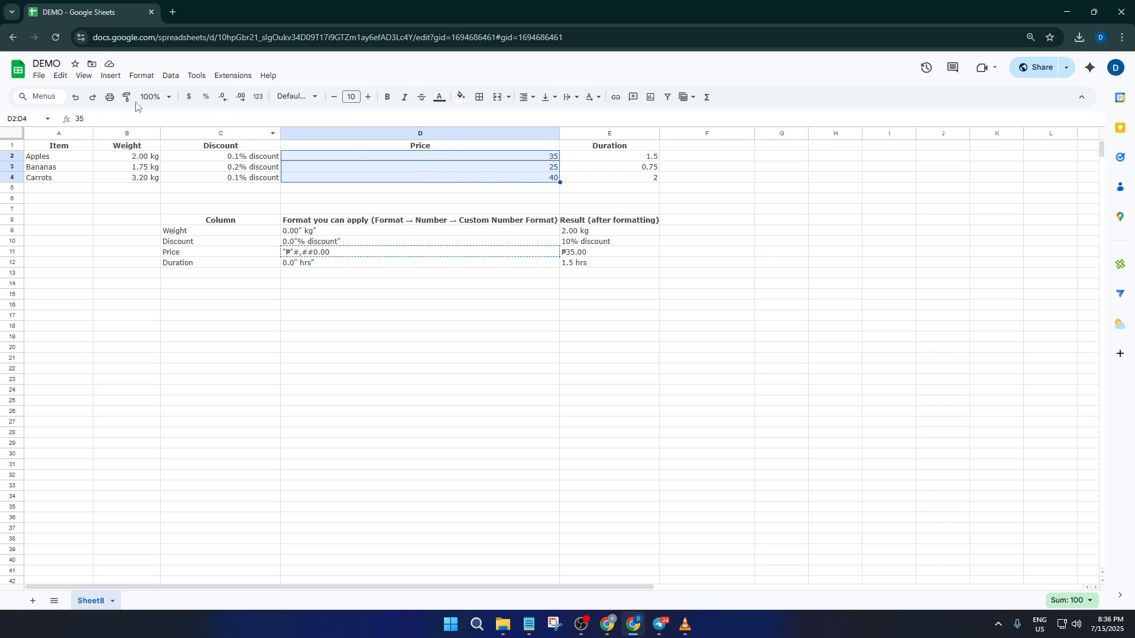
click(142, 75)
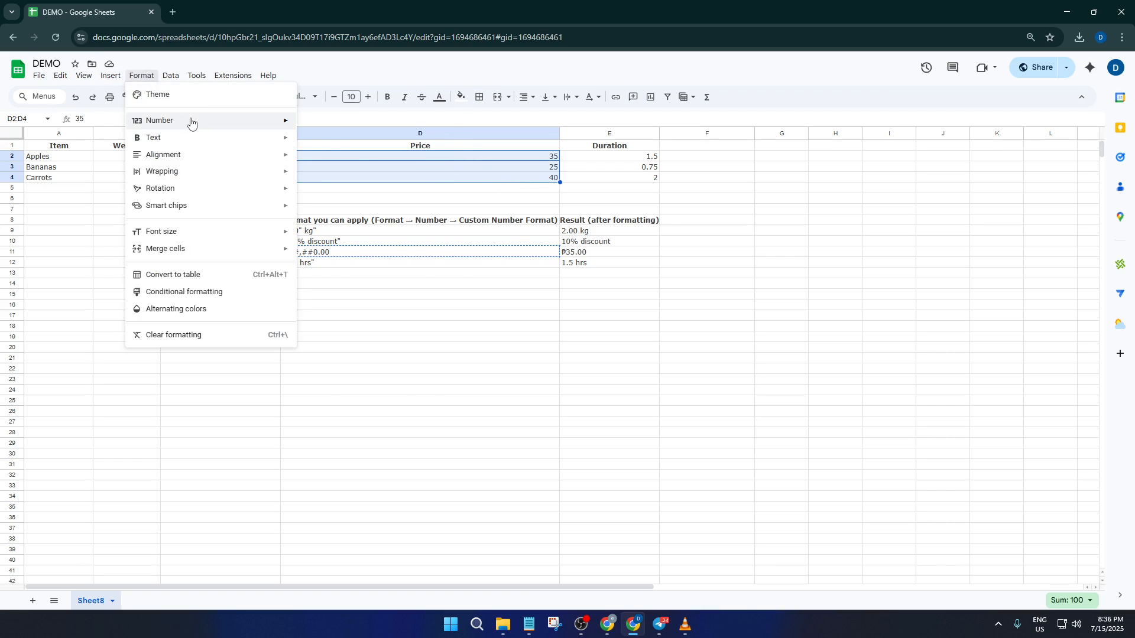
mouse_move(190, 121)
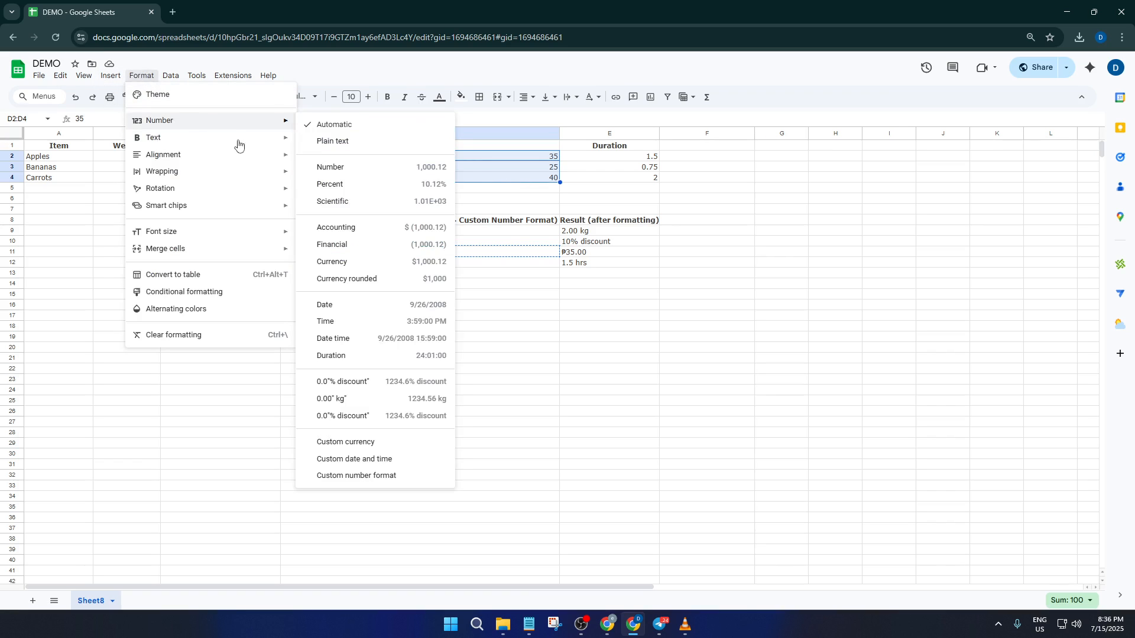
click(368, 476)
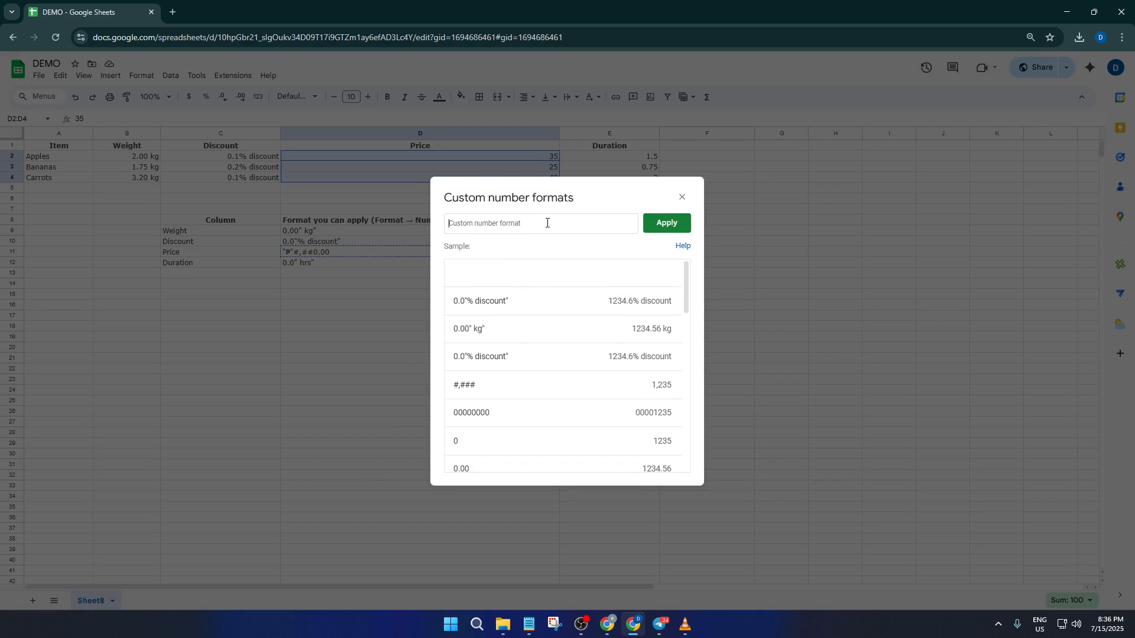
key(ctrl+v)
click(660, 227)
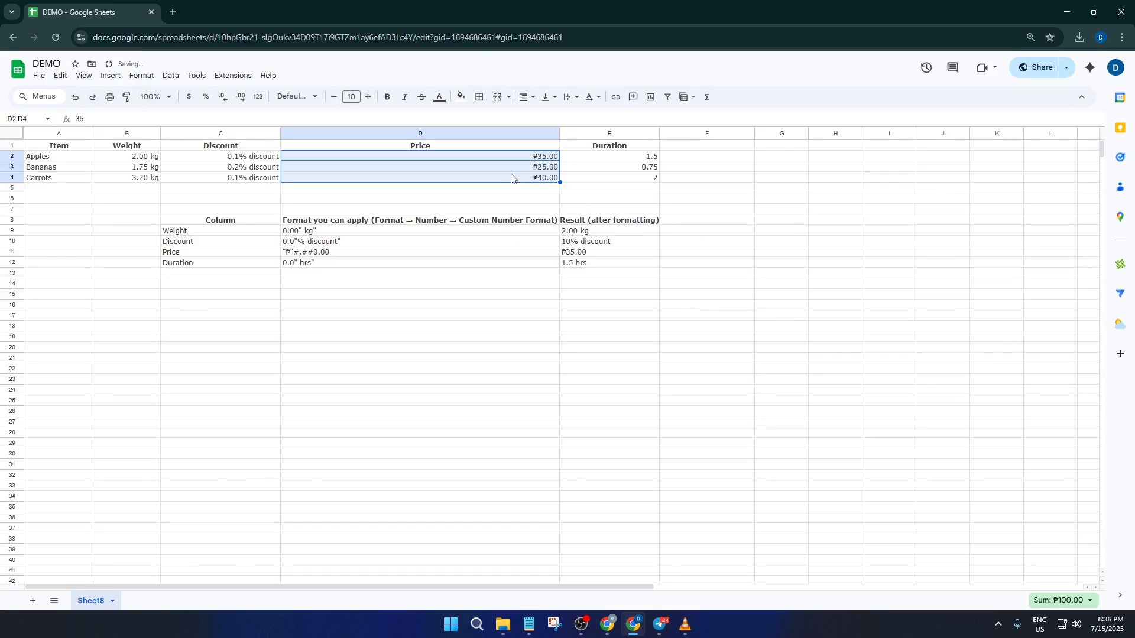
click(511, 192)
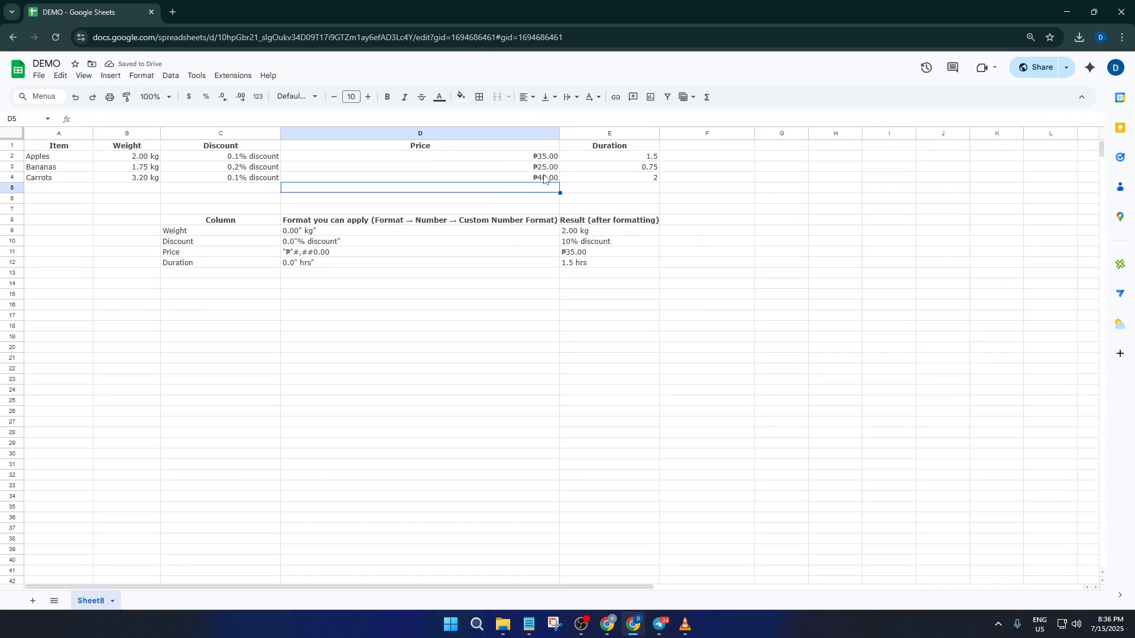
- Apply the custom number format 0.0" hrs", copied from cell D12, to the Duration values in E2:E4
click(471, 262)
key(ctrl+c)
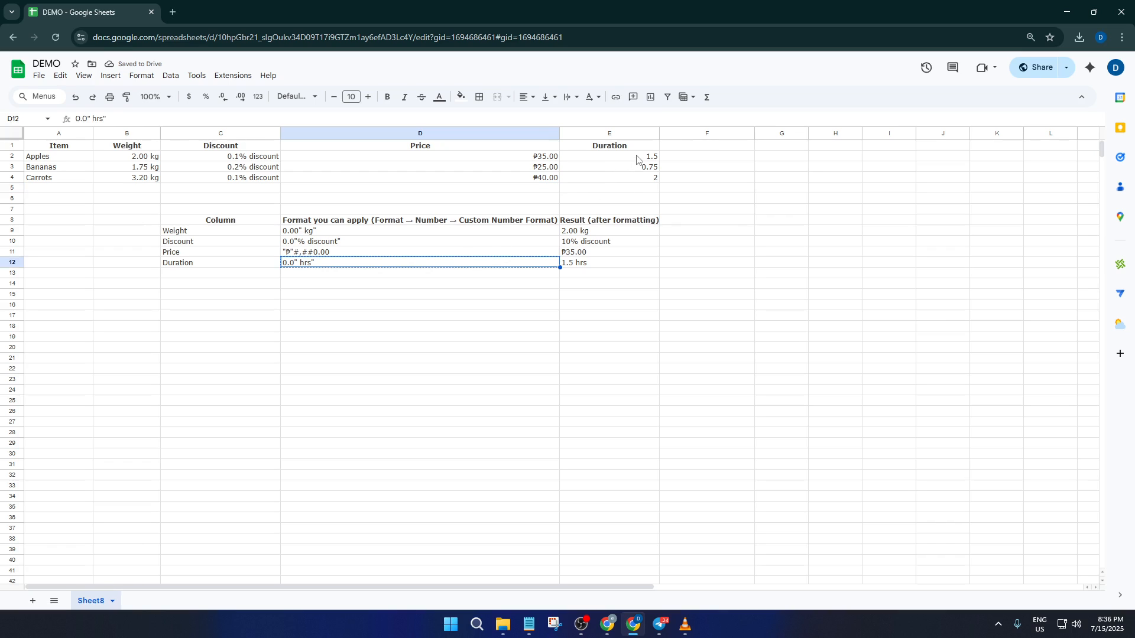
drag(639, 157, 638, 179)
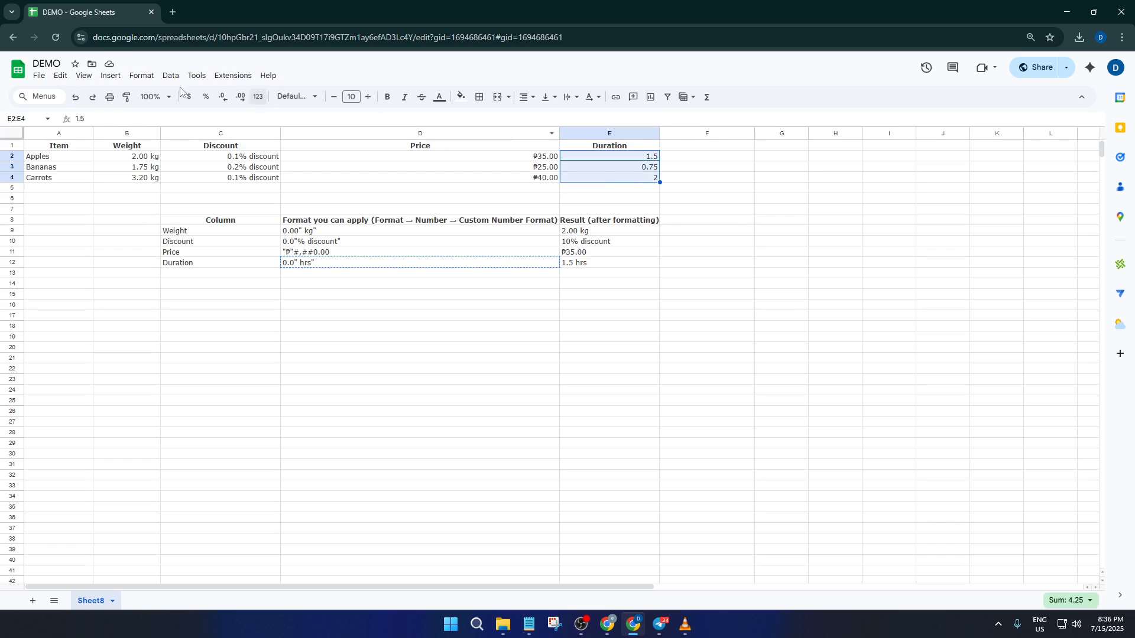
click(147, 76)
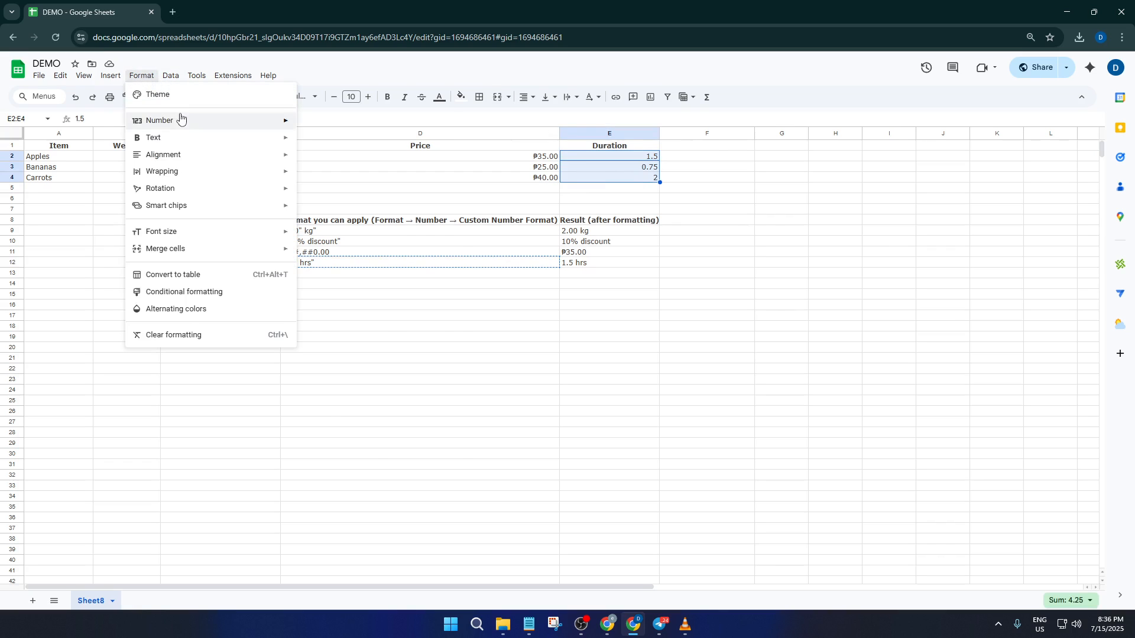
mouse_move(185, 120)
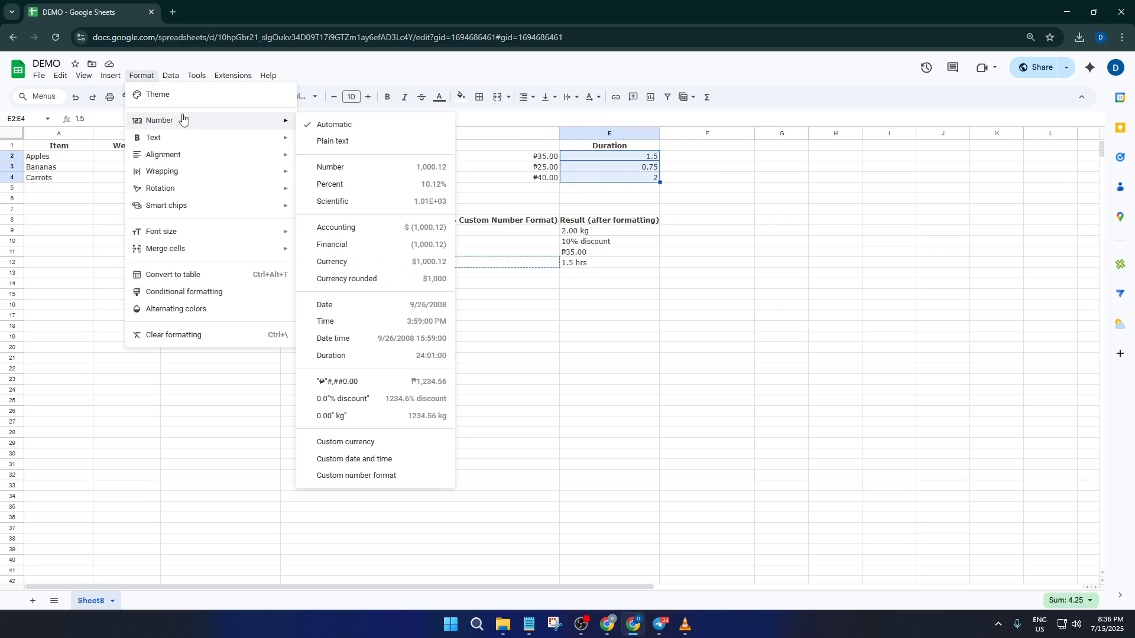
click(392, 475)
click(536, 223)
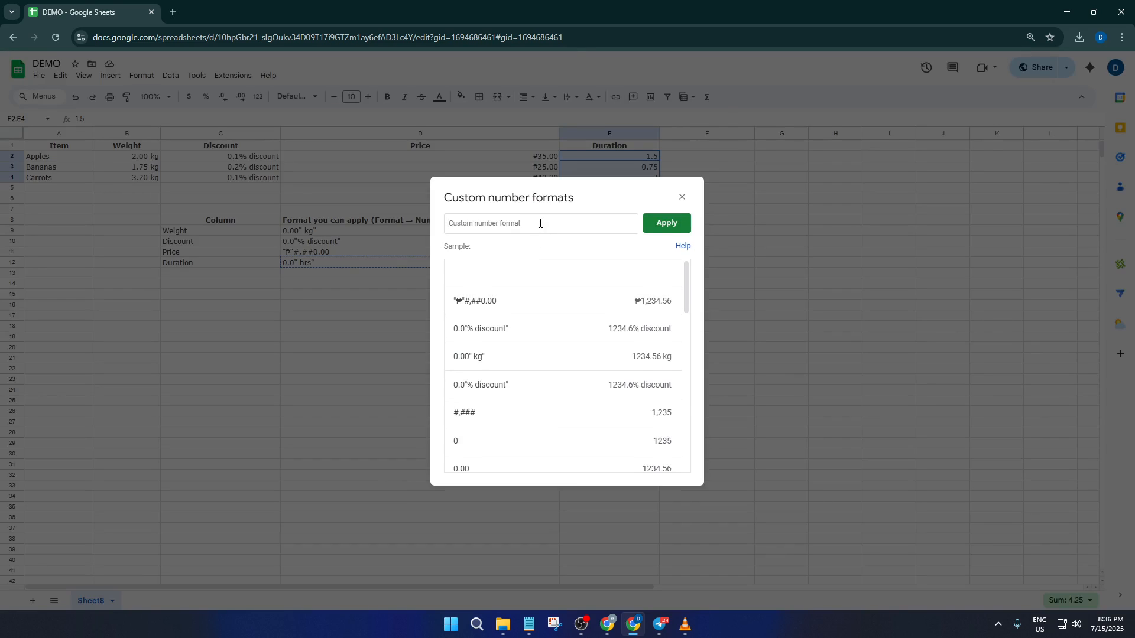
key(ctrl+v)
click(651, 222)
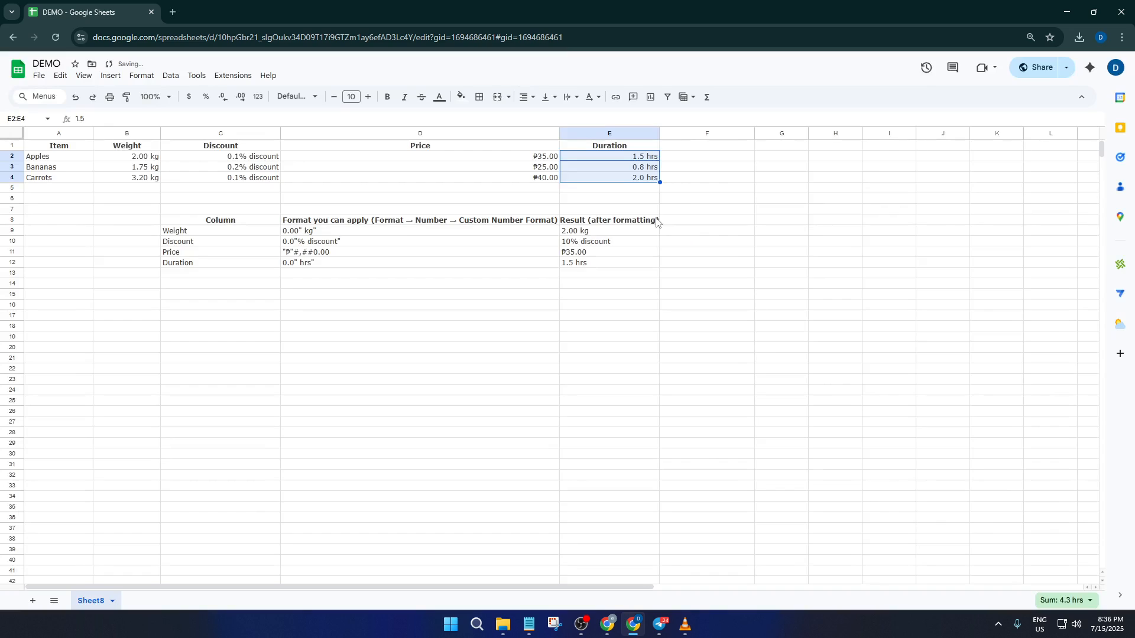
click(681, 192)
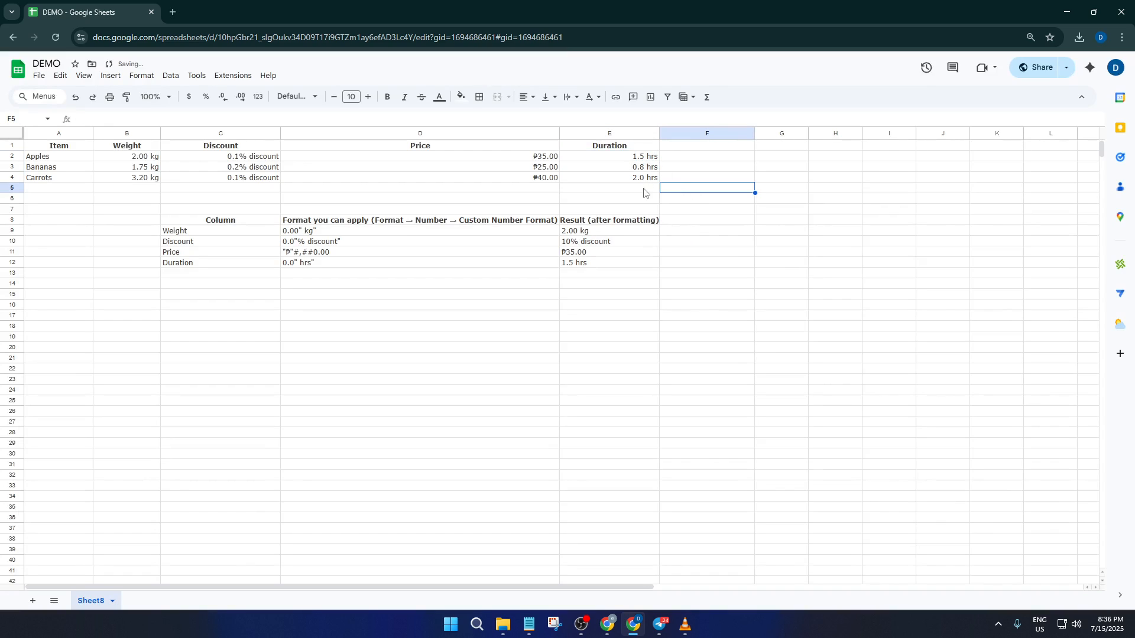